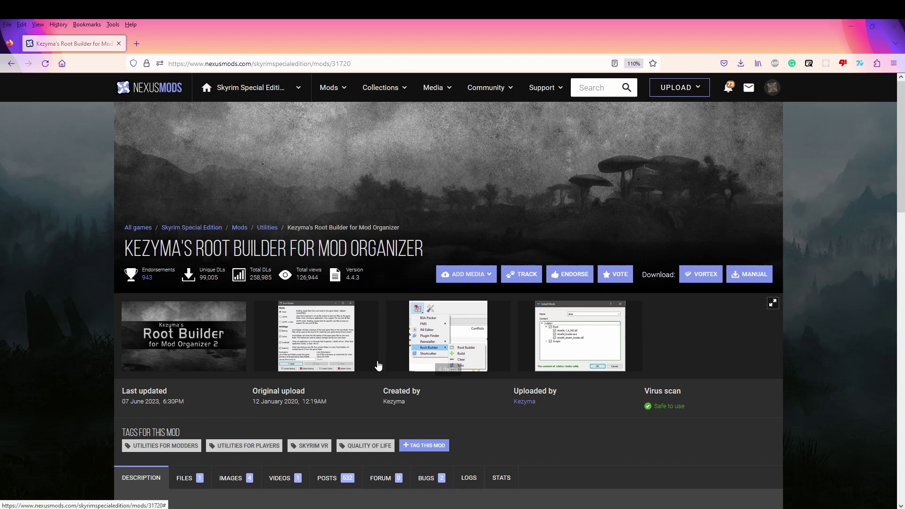
Download Root Builder 4.4.3 manually from the mod's files, using the free slow download.
scroll(380, 365, "down", 3)
left_click(178, 316)
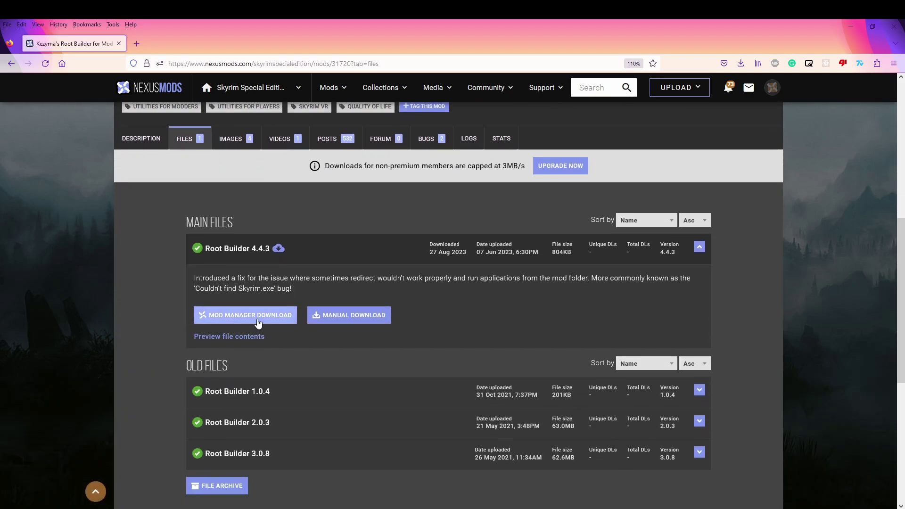
left_click(350, 321)
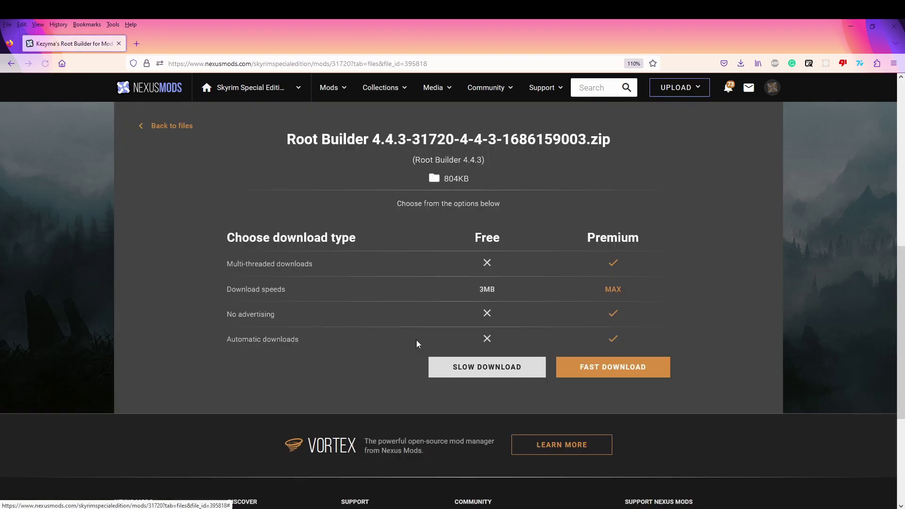
left_click(498, 375)
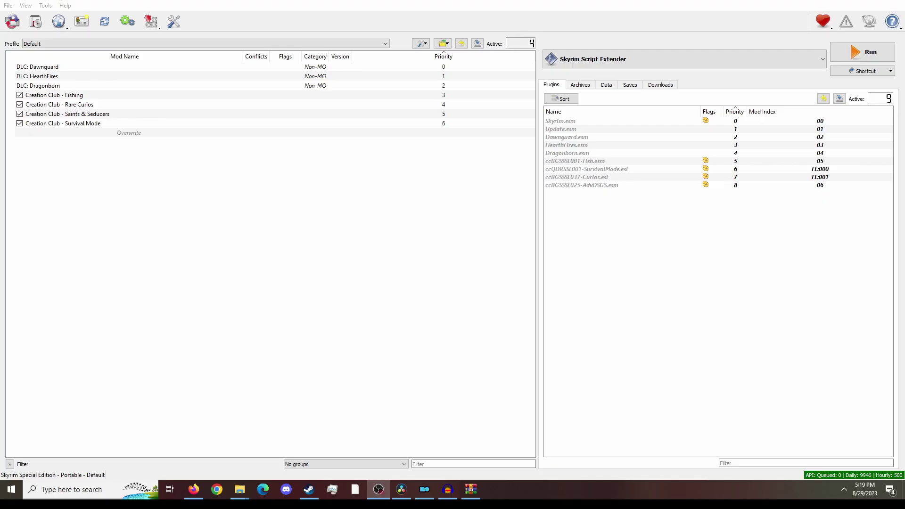
In Mod Organizer 2, open the MO2 plugins folder and extract the rootbuilder folder from the downloaded archive into it.
left_click(400, 260)
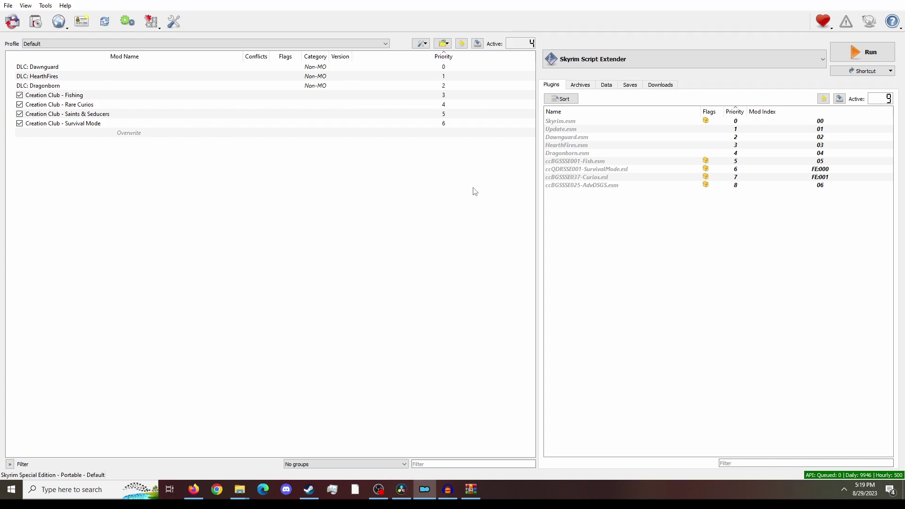
left_click(445, 45)
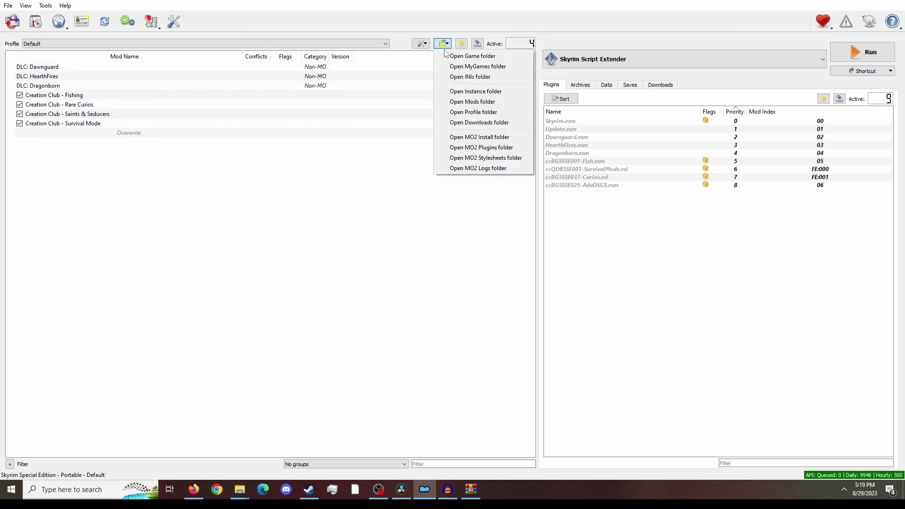
left_click(459, 149)
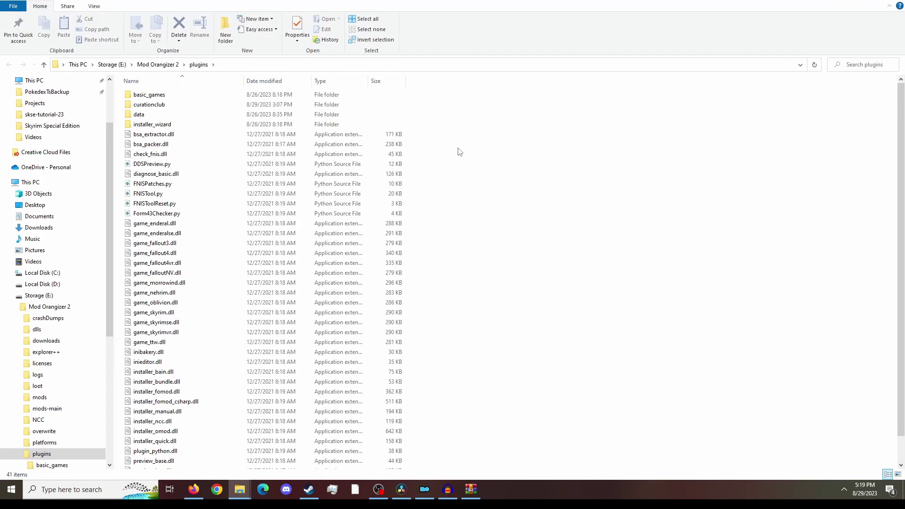
left_click(472, 491)
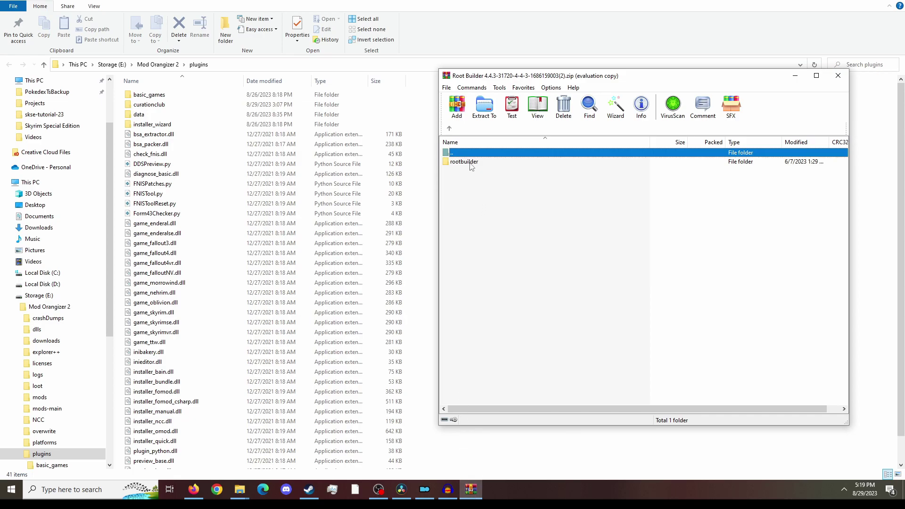
left_click_drag(467, 161, 417, 115)
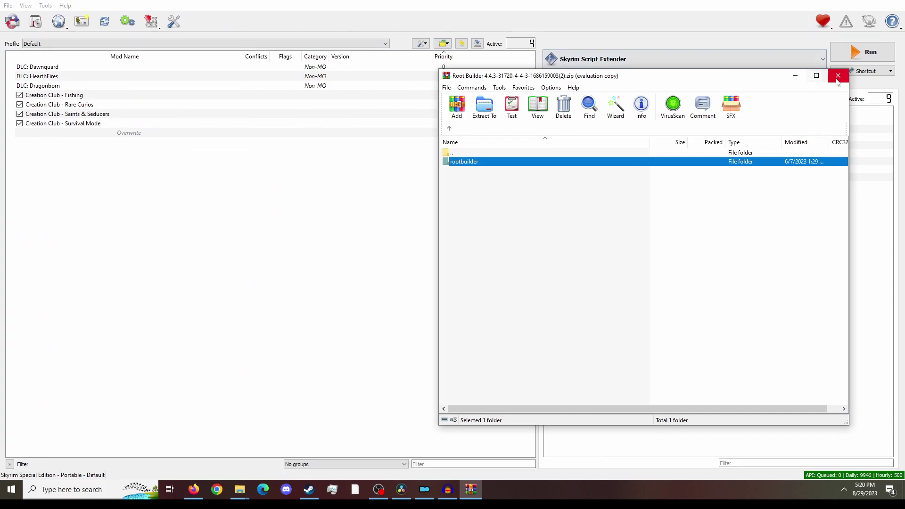
left_click(828, 77)
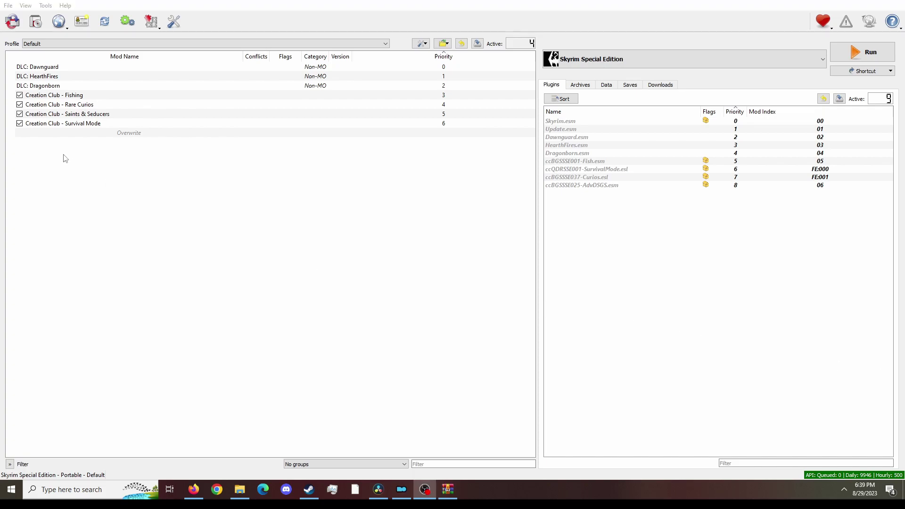
Create an empty mod named "Skyrim Script Extender" in the mod list.
right_click(117, 185)
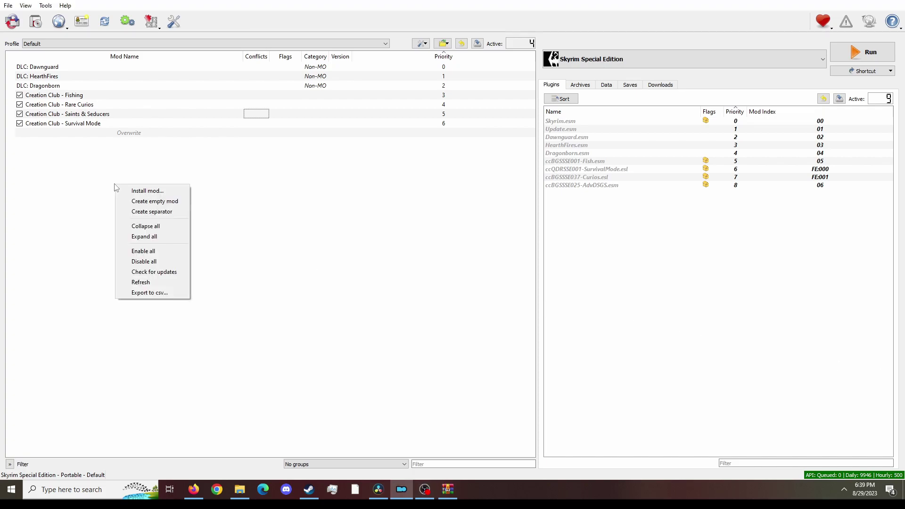
left_click(151, 203)
type("Sky")
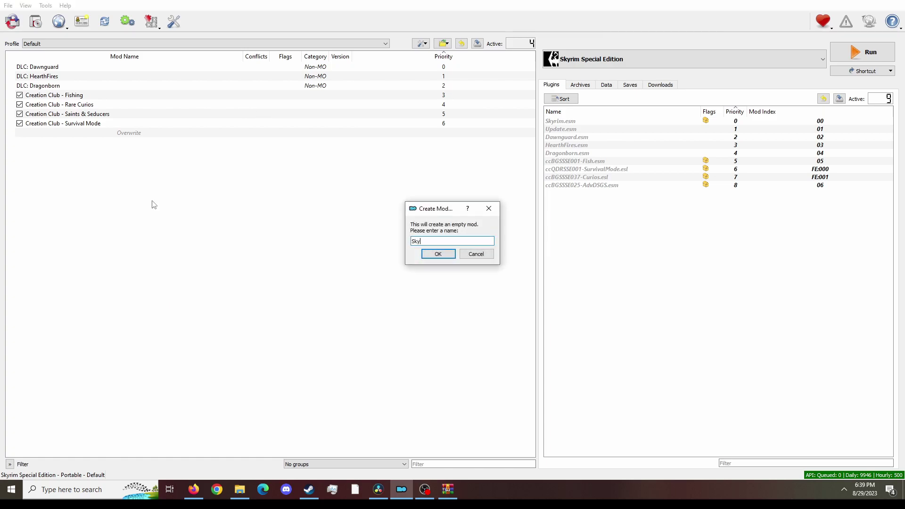
type("rim Script Extender")
key("Return")
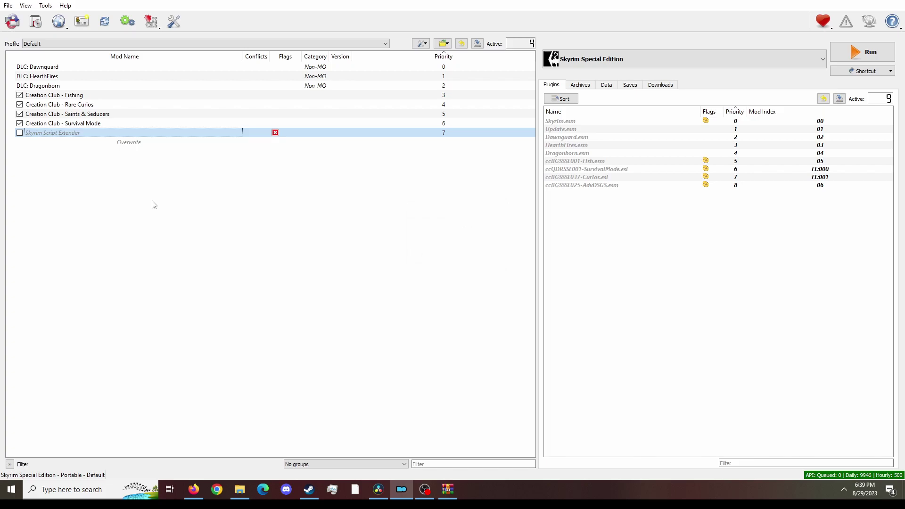
double_click(285, 132)
key("Escape")
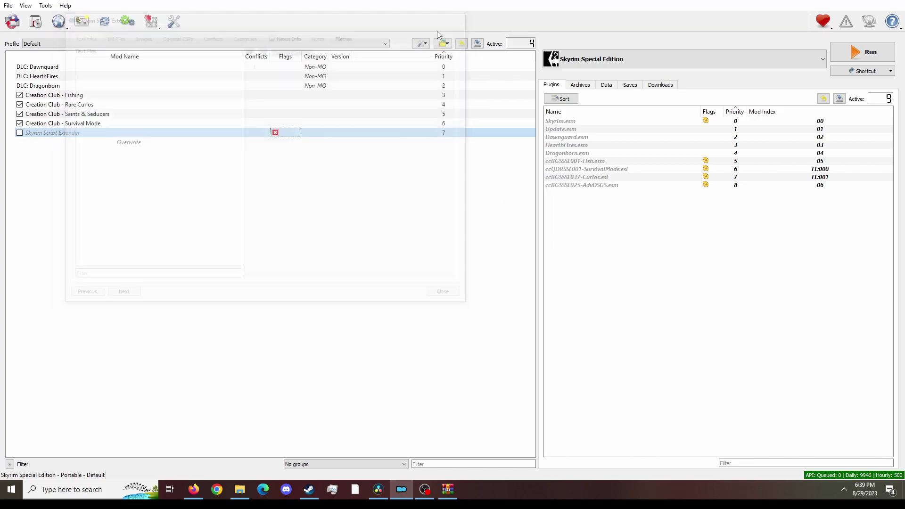
Open the Skyrim Script Extender mod's folder in File Explorer and create a new folder named "Root" in it.
right_click(98, 136)
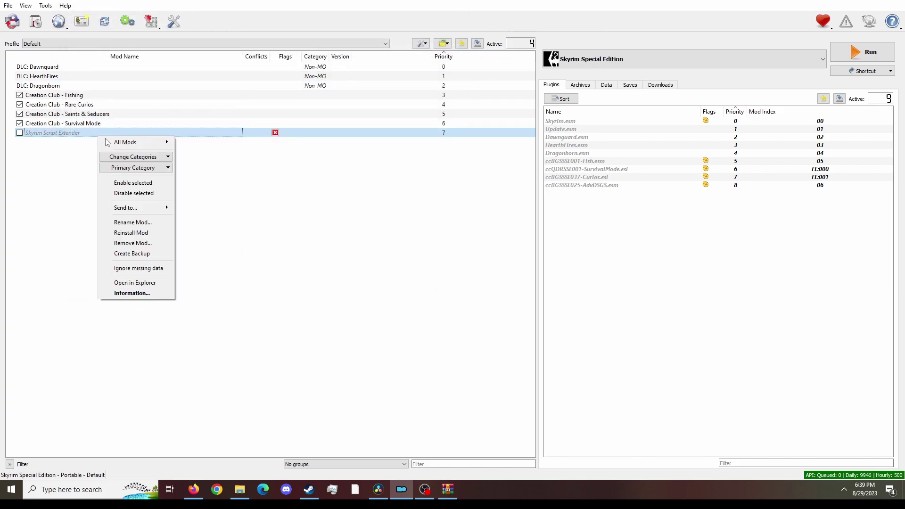
left_click(127, 283)
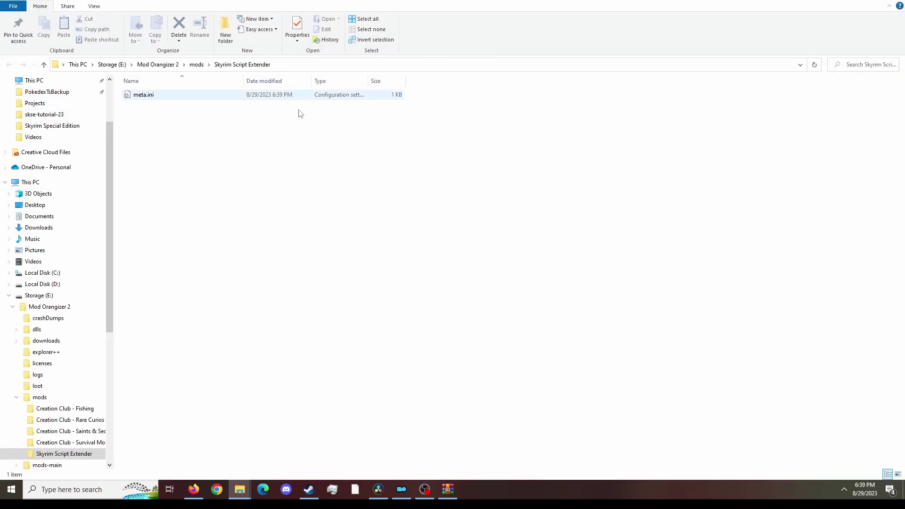
right_click(192, 159)
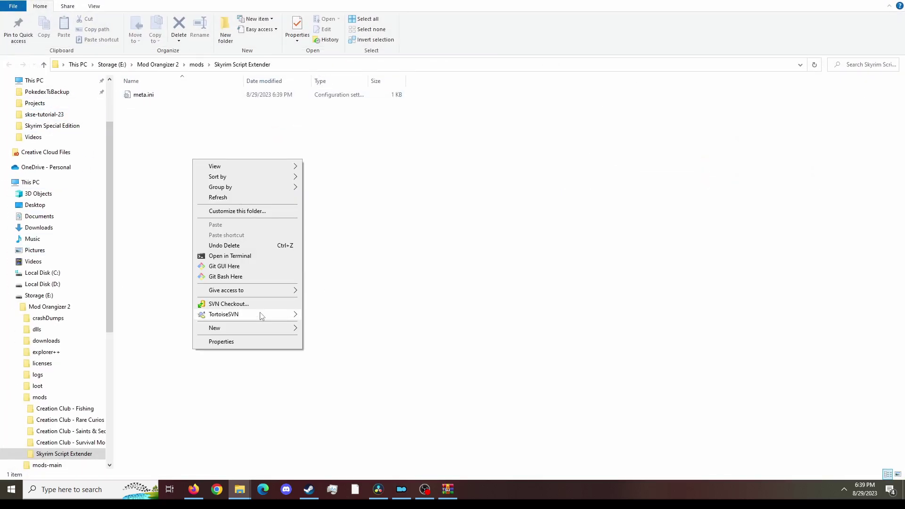
mouse_move(291, 330)
left_click(330, 328)
type("Root")
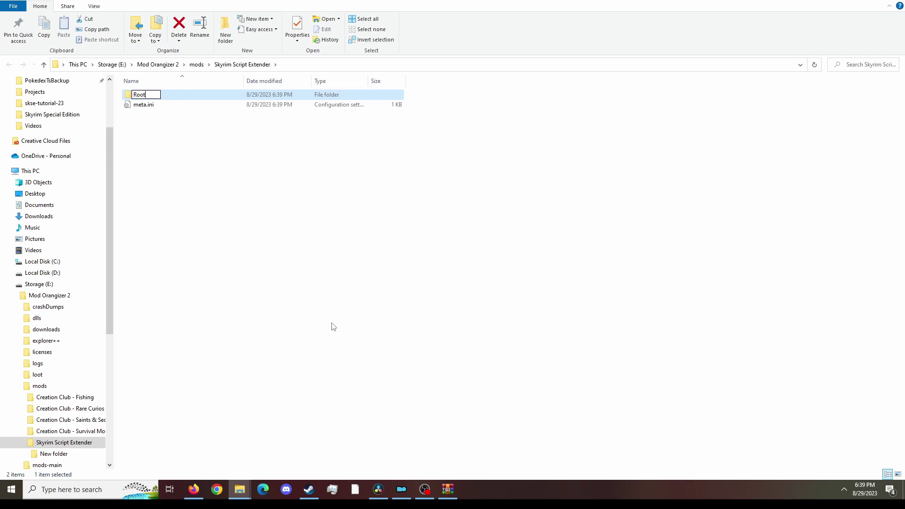
key("Return")
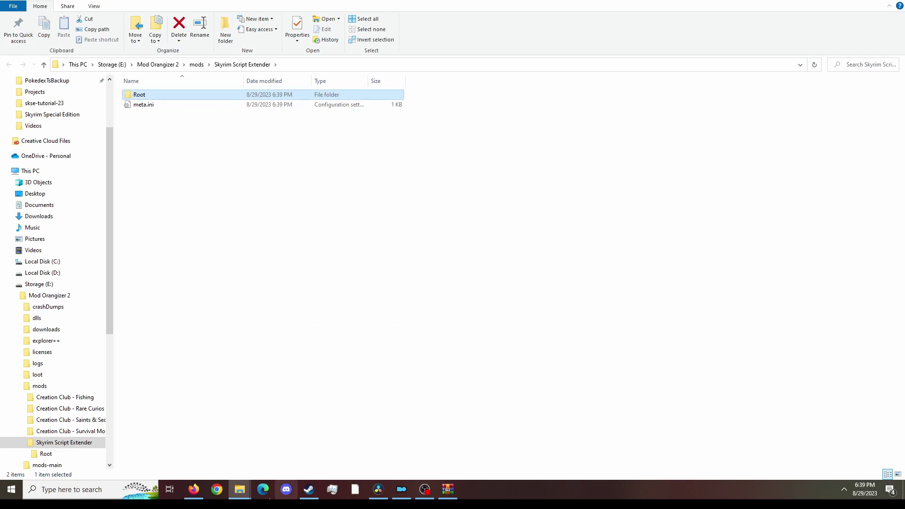
Extract the Scripts folder from Data inside the skse64_2_02_03 archive into the Skyrim Script Extender mod folder.
left_click(455, 493)
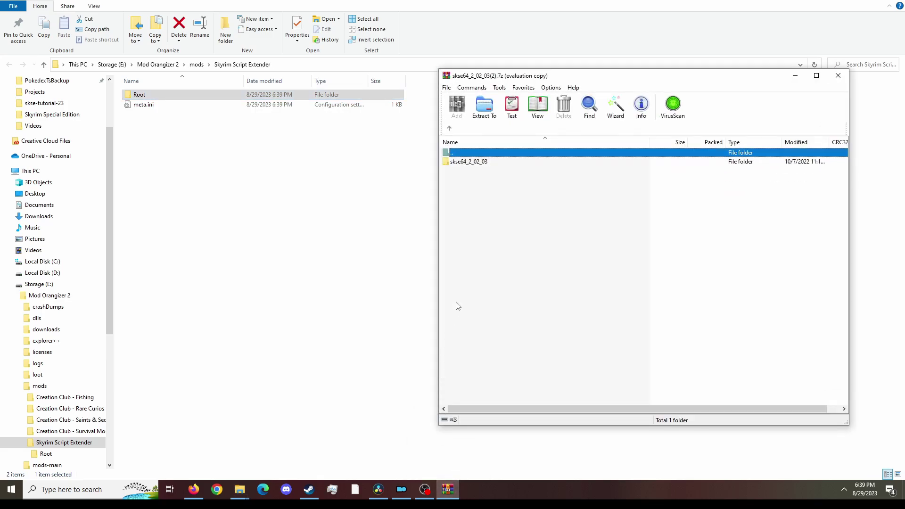
left_click(469, 163)
double_click(468, 163)
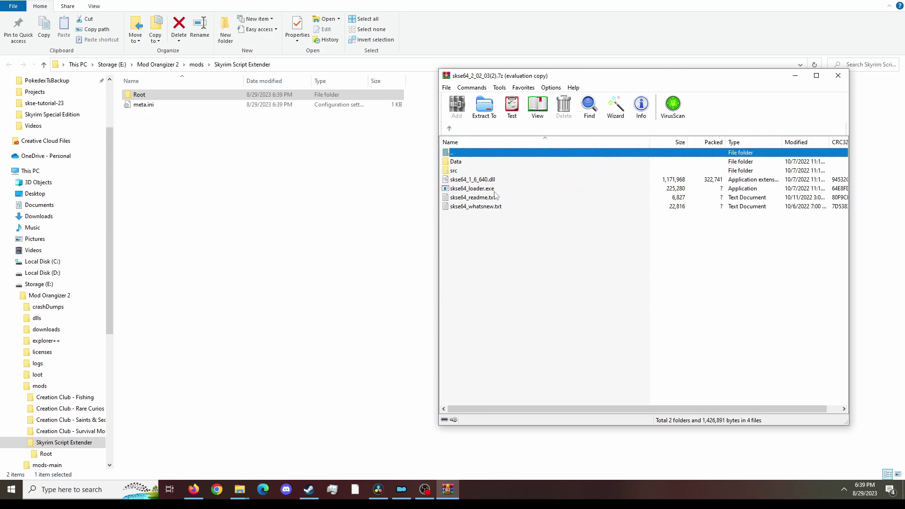
double_click(461, 163)
left_click(458, 166)
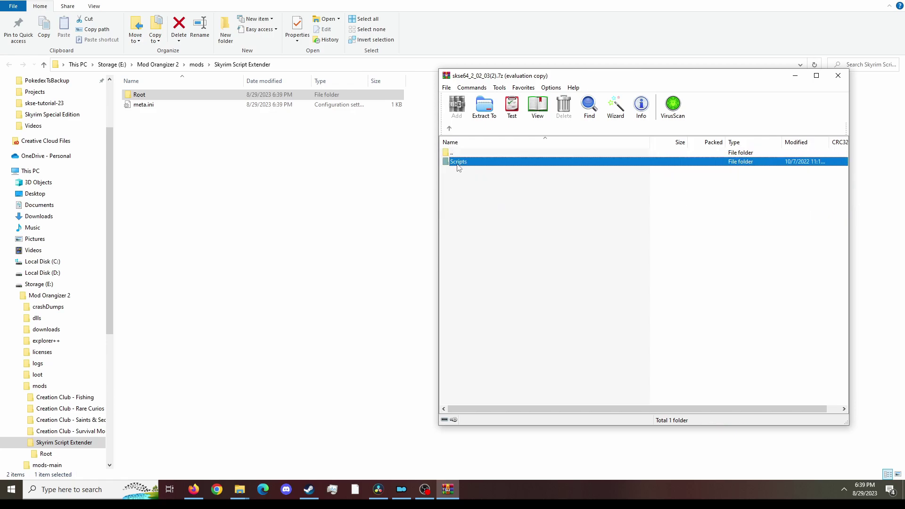
left_click_drag(458, 166, 317, 165)
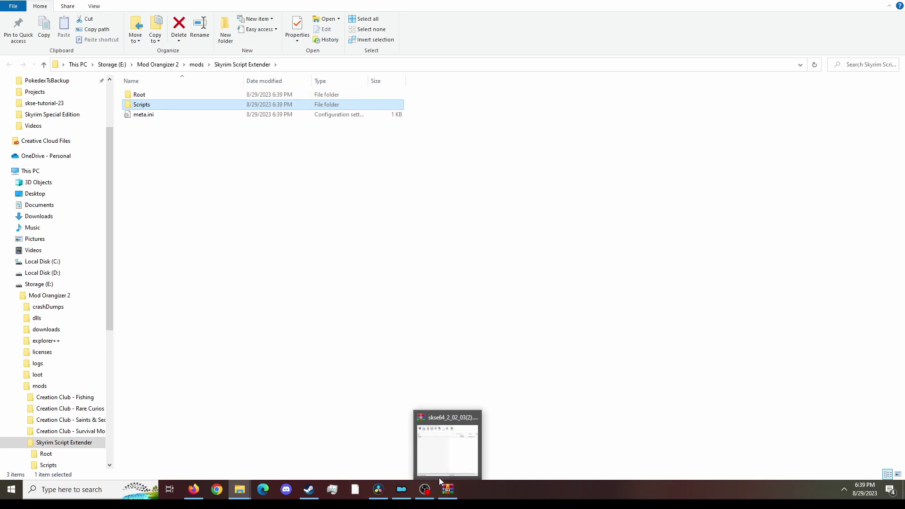
Extract skse64_1_6_640.dll and skse64_loader.exe from the SKSE archive into the mod's Root folder.
left_click(447, 488)
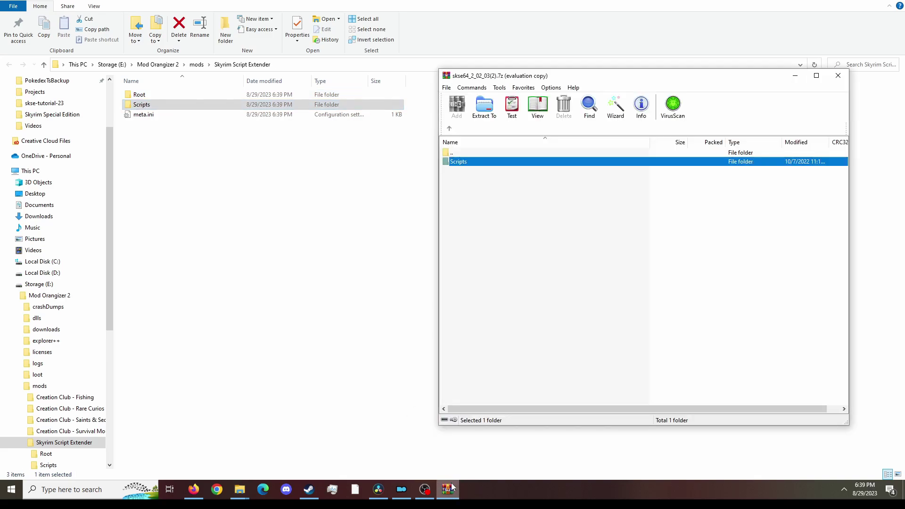
left_click(449, 128)
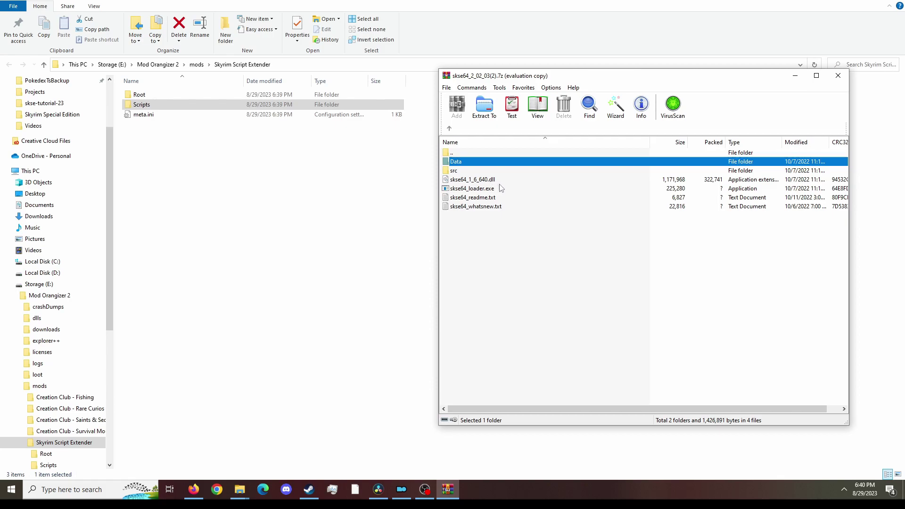
left_click(185, 193)
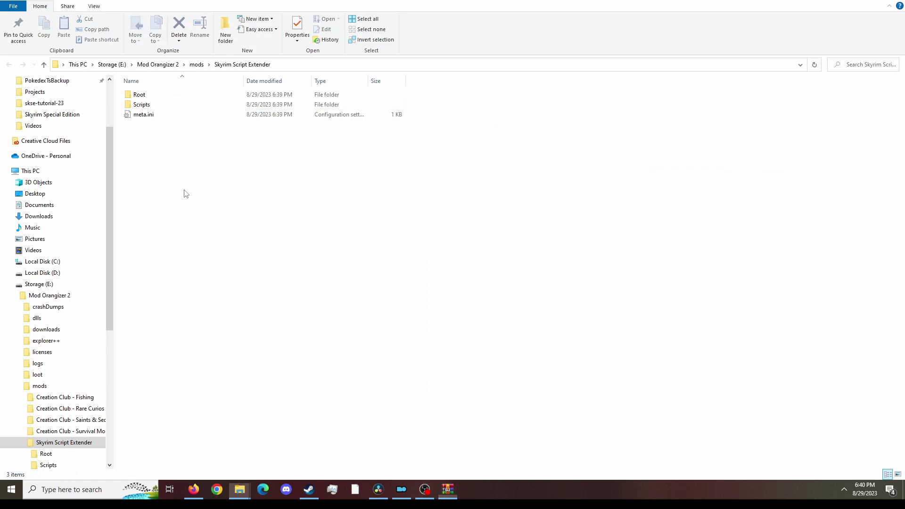
double_click(137, 95)
key("alt+Tab")
left_click_drag(473, 190, 267, 189)
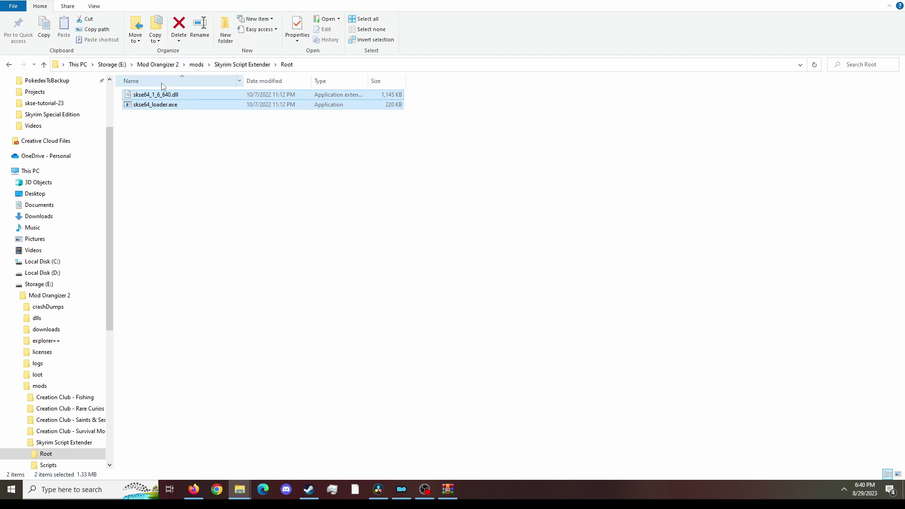
Copy the Root folder's full path and switch back to Mod Organizer 2.
left_click(304, 65)
double_click(304, 65)
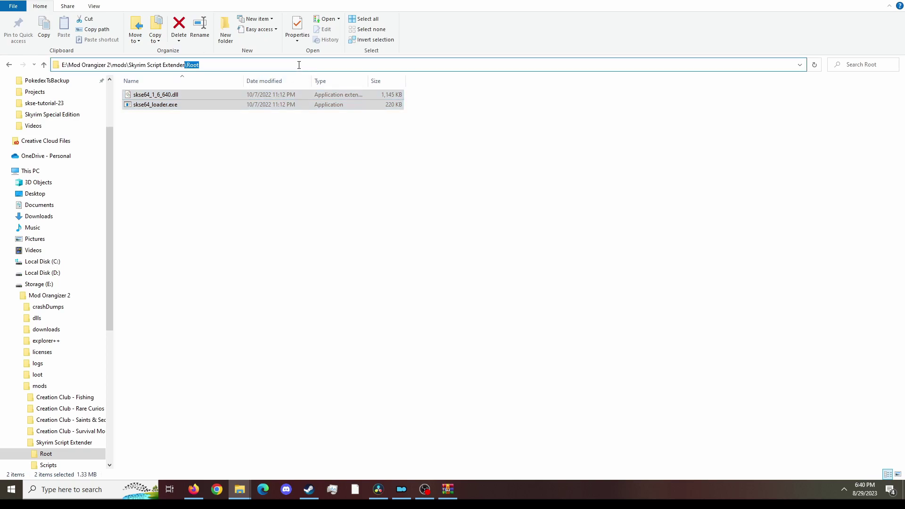
key("ctrl+a")
key("alt+Tab")
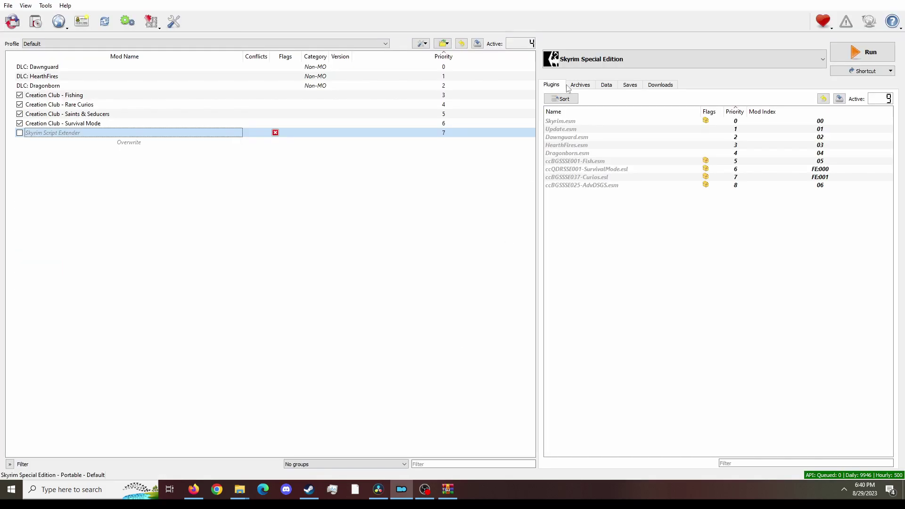
Add skse64_loader.exe from E:\Mod Orangizer 2\mods\Skyrim Script Extender\Root as a new executable from file.
left_click(574, 61)
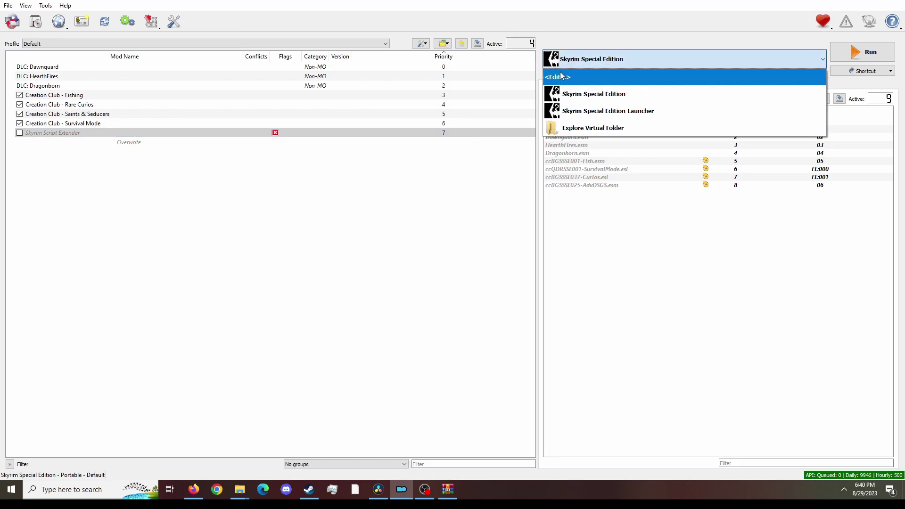
left_click(565, 78)
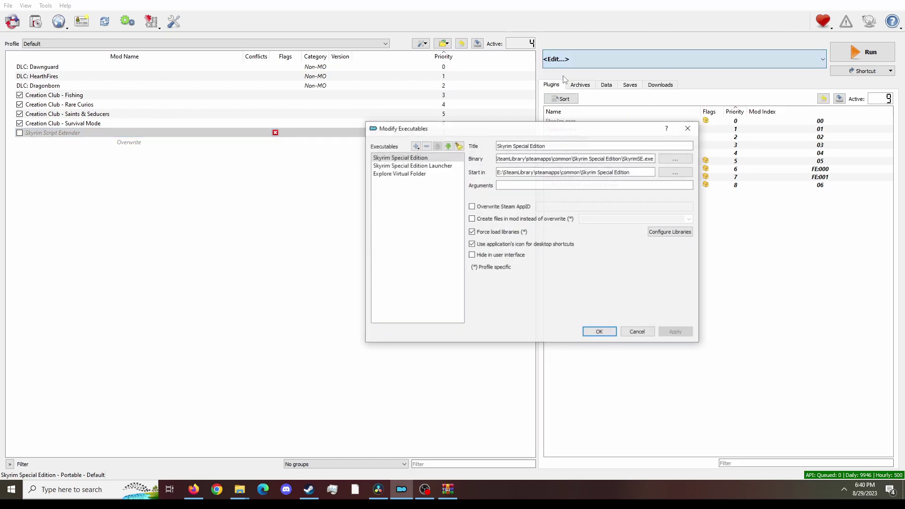
left_click(415, 146)
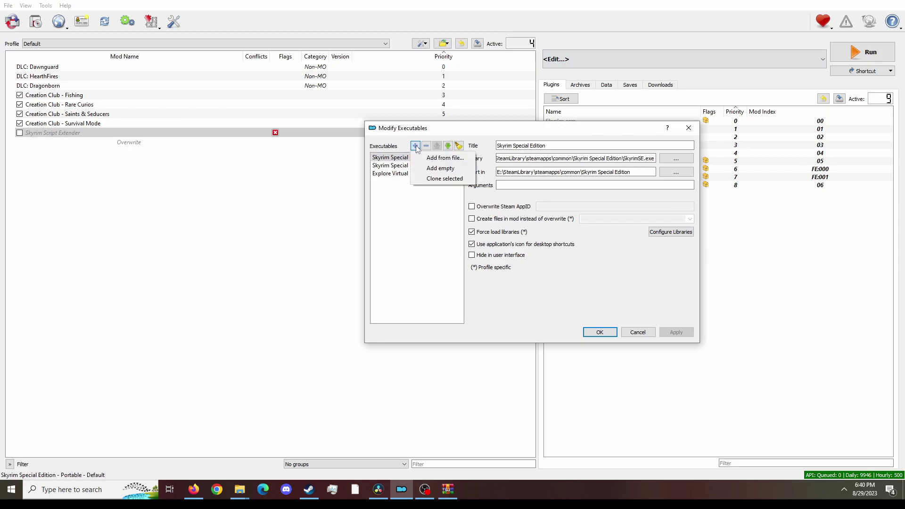
left_click(439, 159)
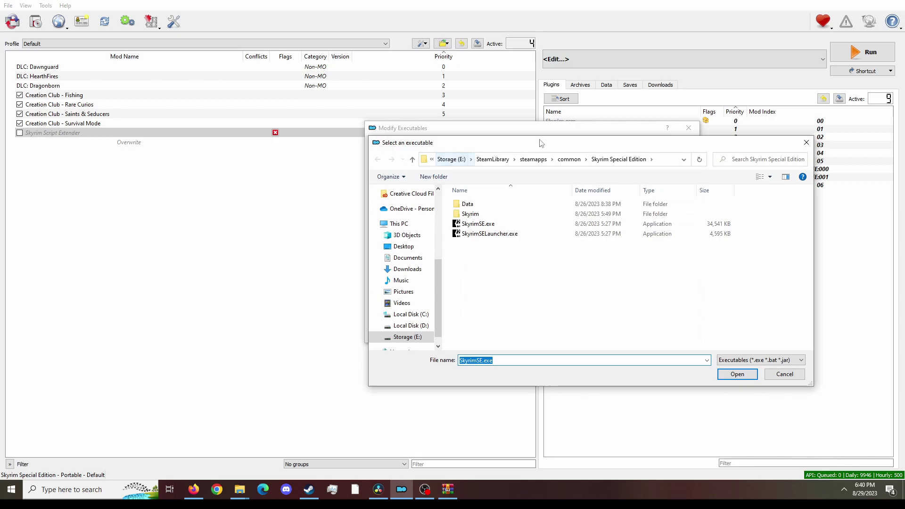
left_click(664, 160)
type("E:\\Mod Organizer 2\\mods\\Skyrim Script Extender\\Root")
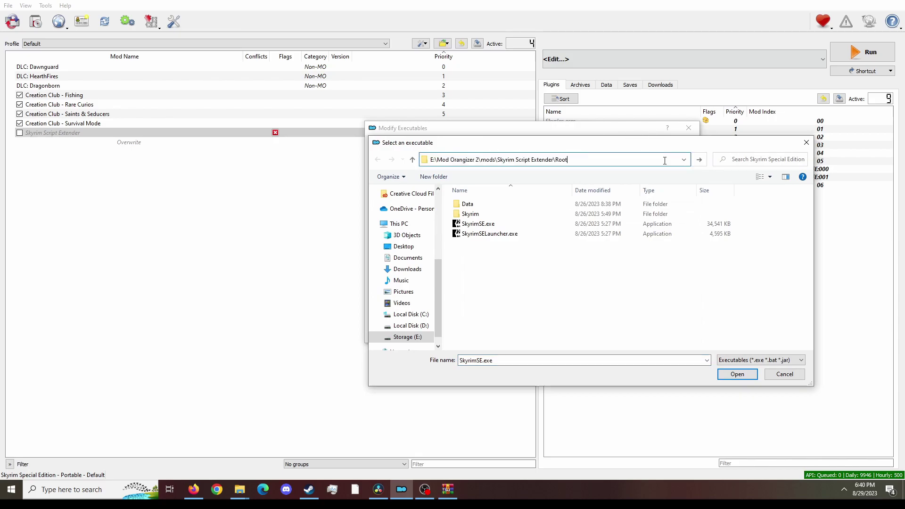
key("Return")
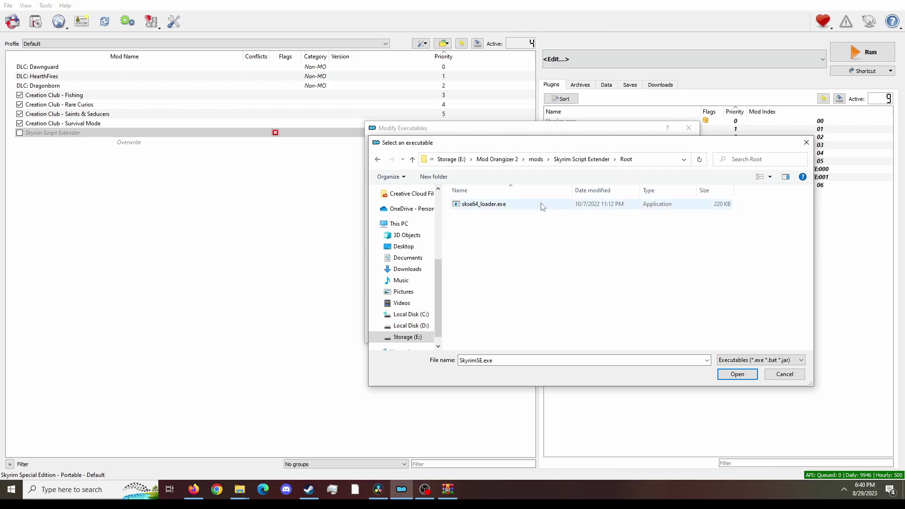
left_click(507, 205)
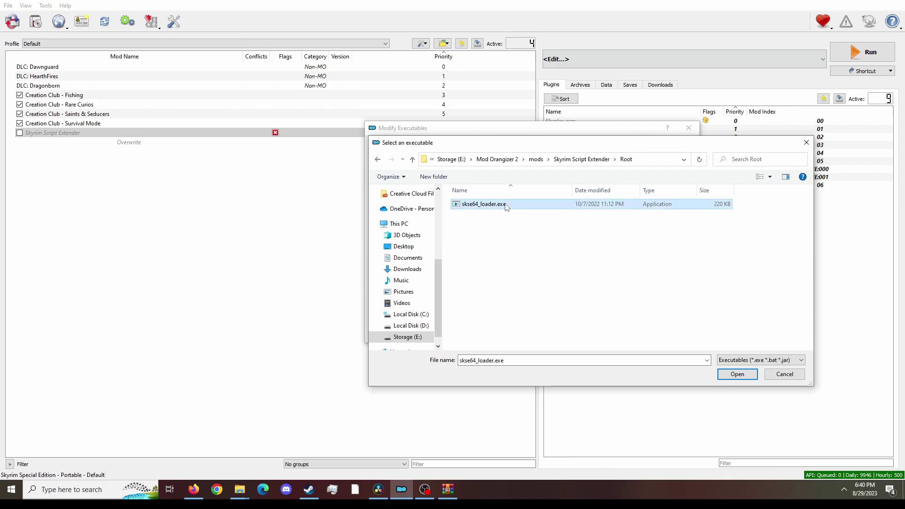
left_click(745, 376)
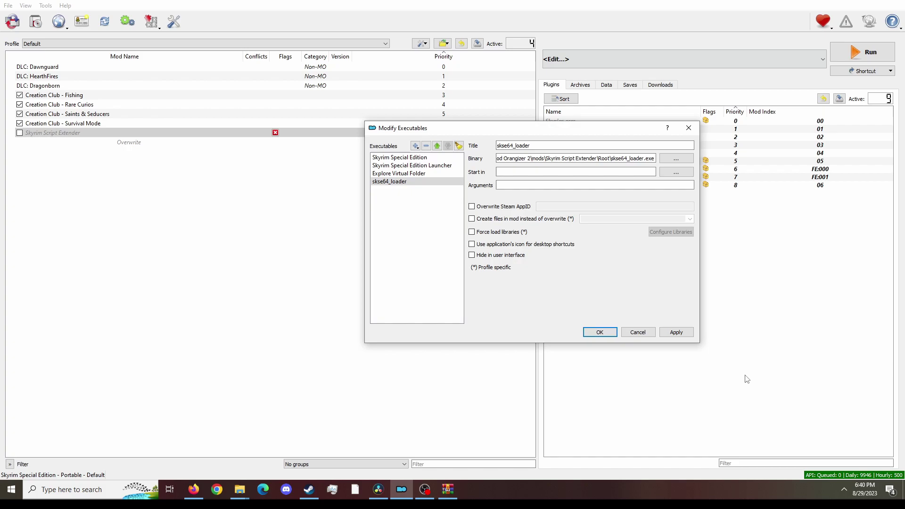
Change the title of the new skse64_loader executable to "Skyrim Script Extender".
left_click(521, 143)
key("ctrl+a")
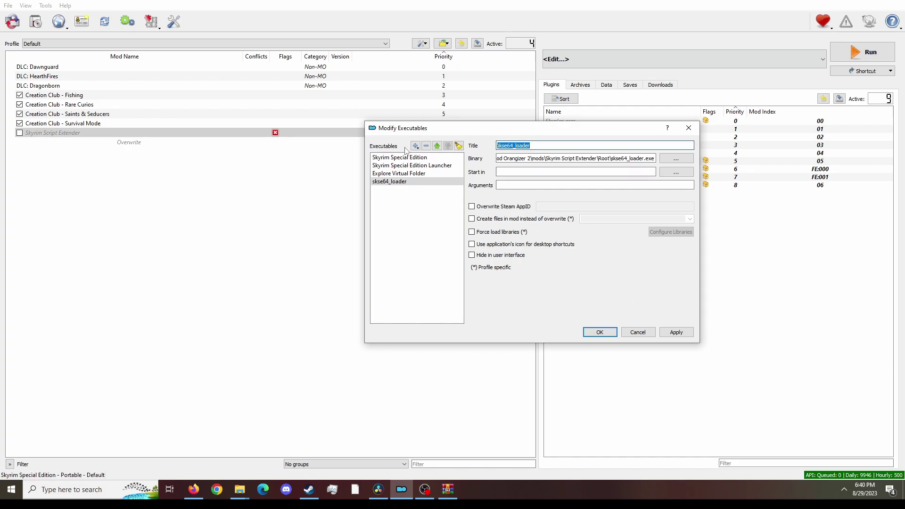
key("BackSpace")
type("Skyrim Script Extender")
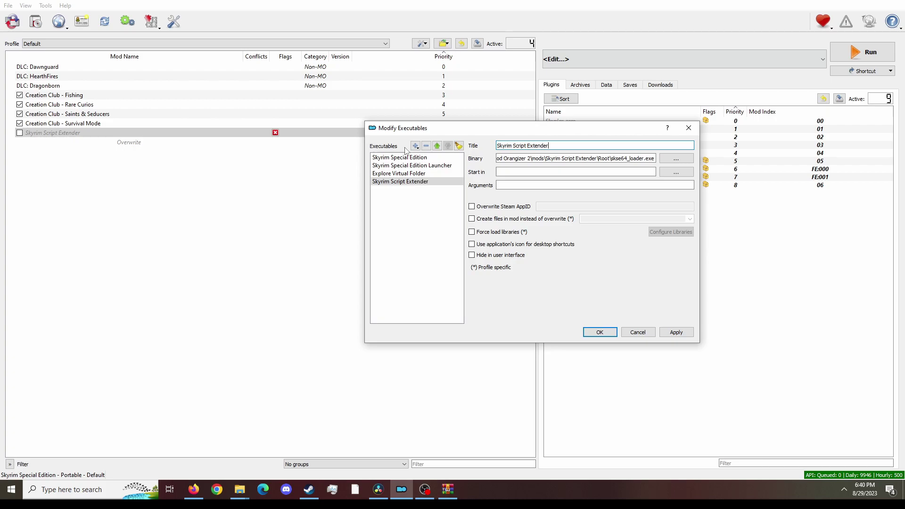
Move the Skyrim Script Extender executable to first place in the executables list and save the changes.
left_click(437, 147)
left_click(437, 146)
left_click(437, 147)
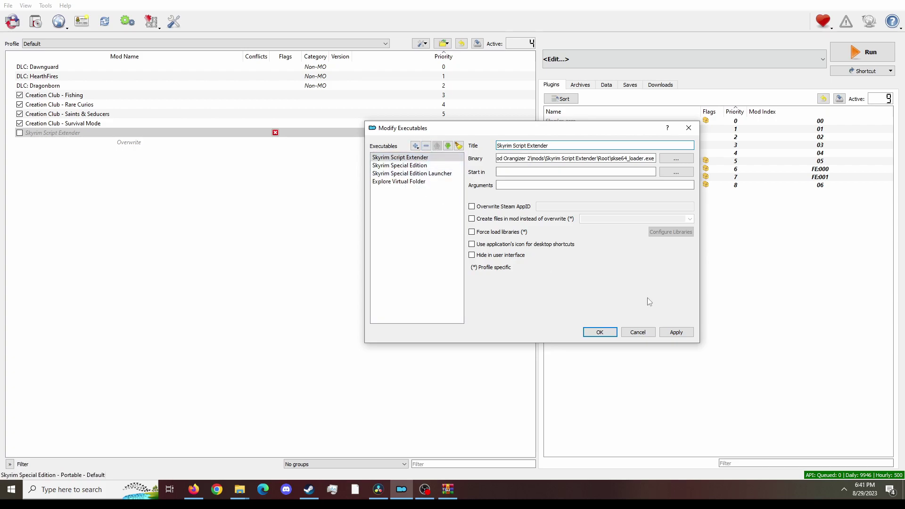
left_click(676, 333)
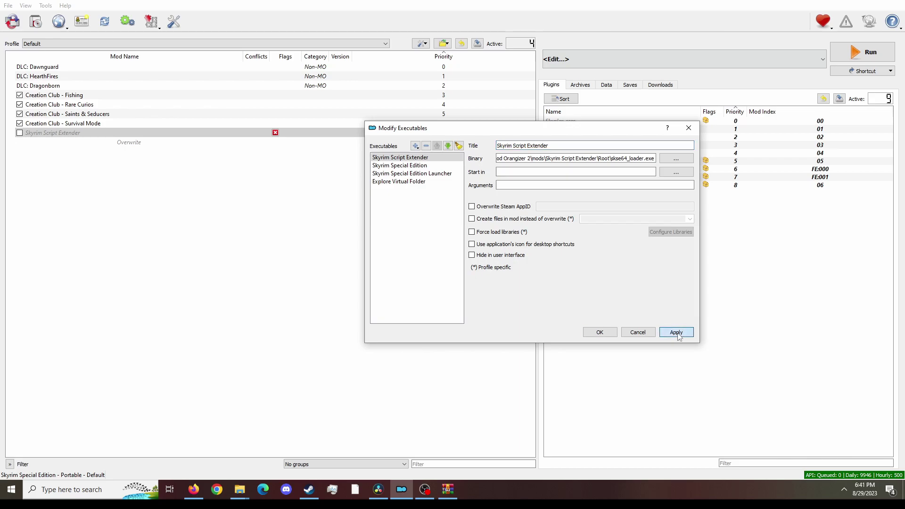
left_click(601, 333)
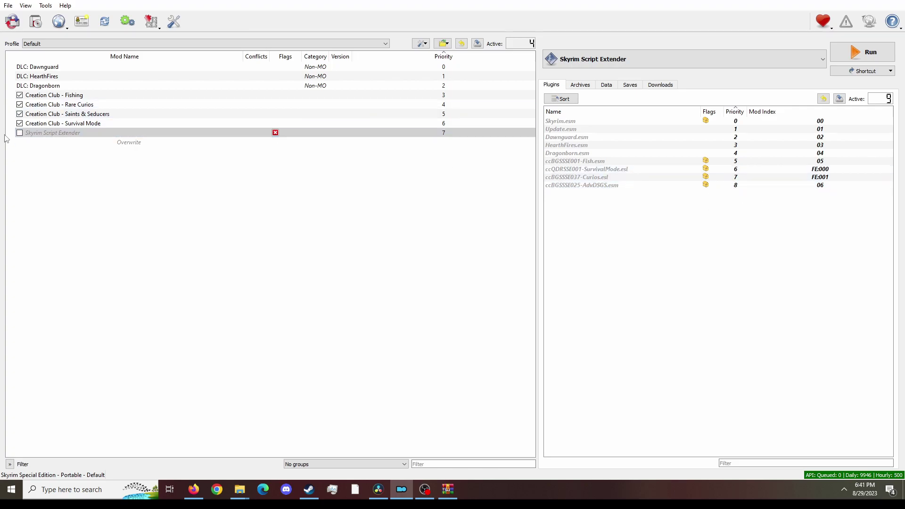
Enable the Skyrim Script Extender mod and set it to ignore missing data.
left_click(20, 133)
right_click(312, 132)
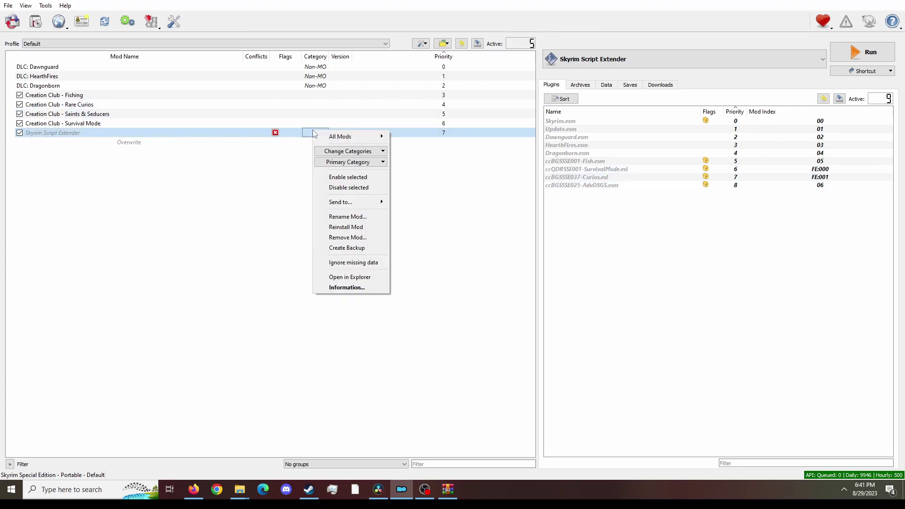
left_click(361, 265)
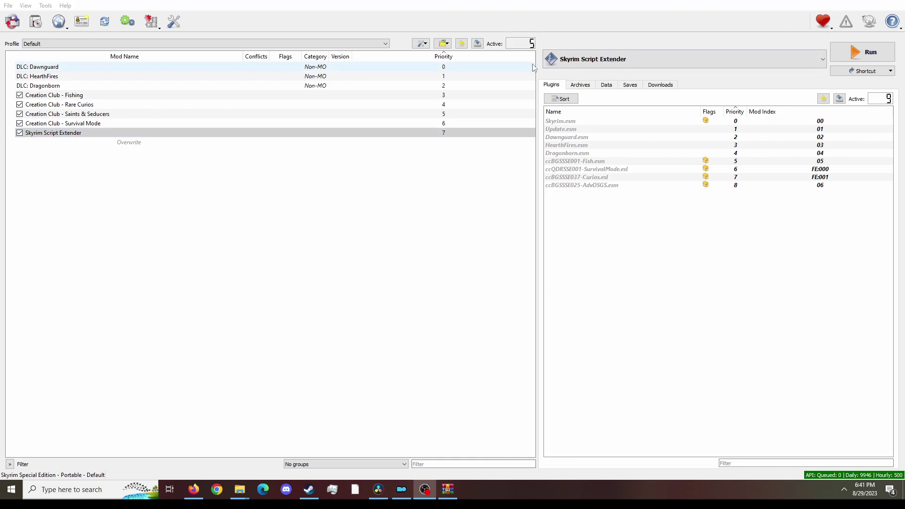
Choose Skyrim Script Extender as the executable and launch the game with it.
left_click(596, 67)
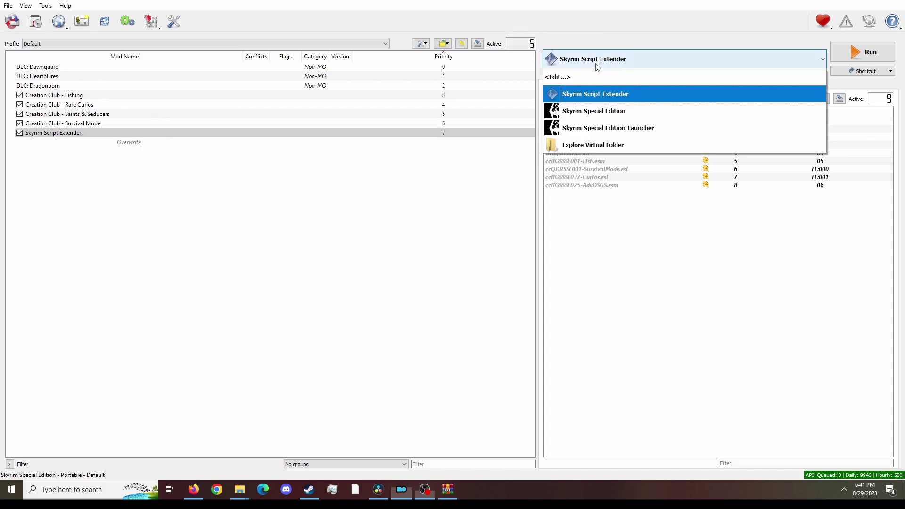
left_click(585, 94)
left_click(862, 51)
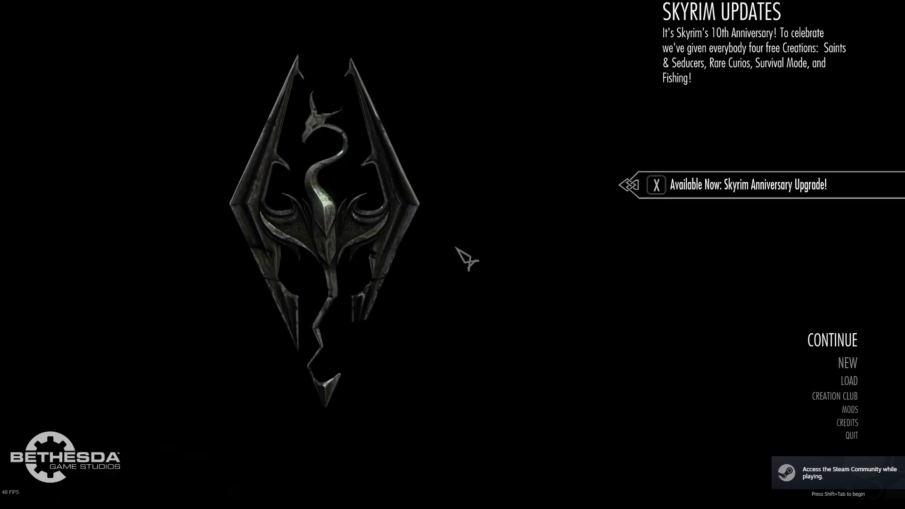
Open the in-game console at Skyrim's main menu and run the skse command to check the script extender version.
key("grave")
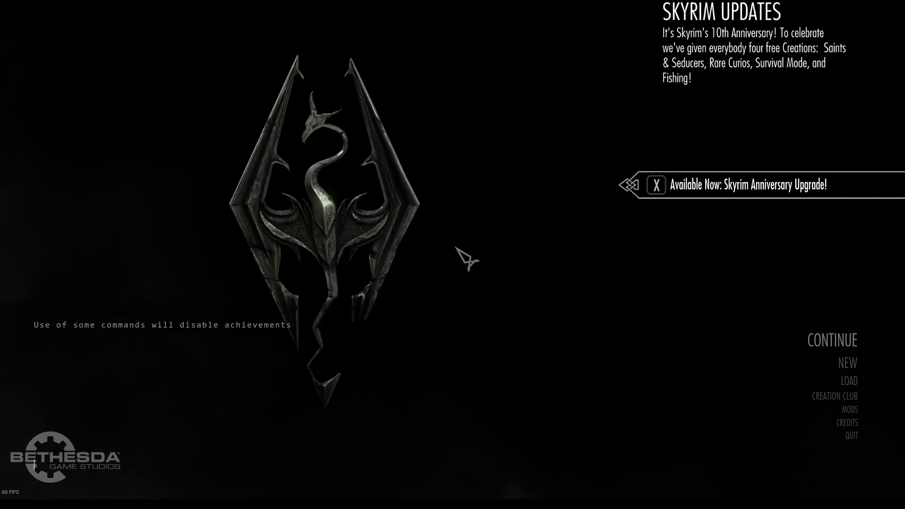
type("skse")
key("Return")
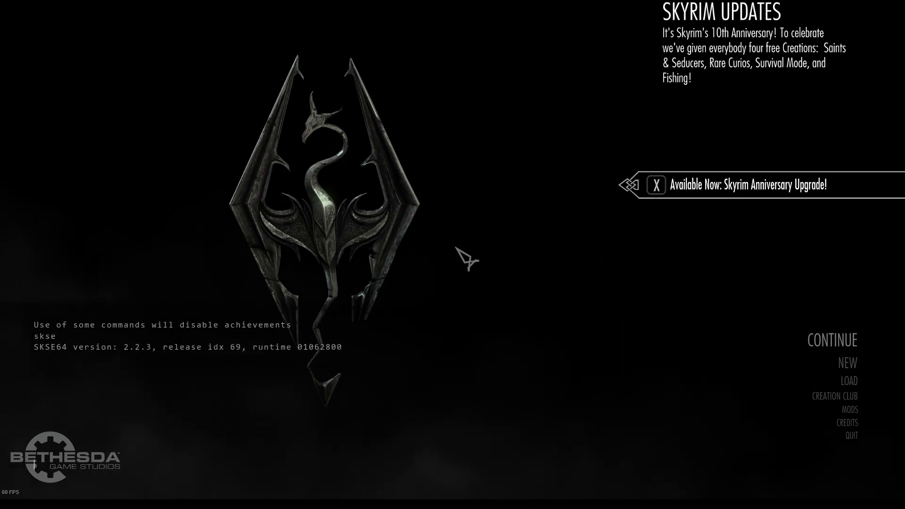